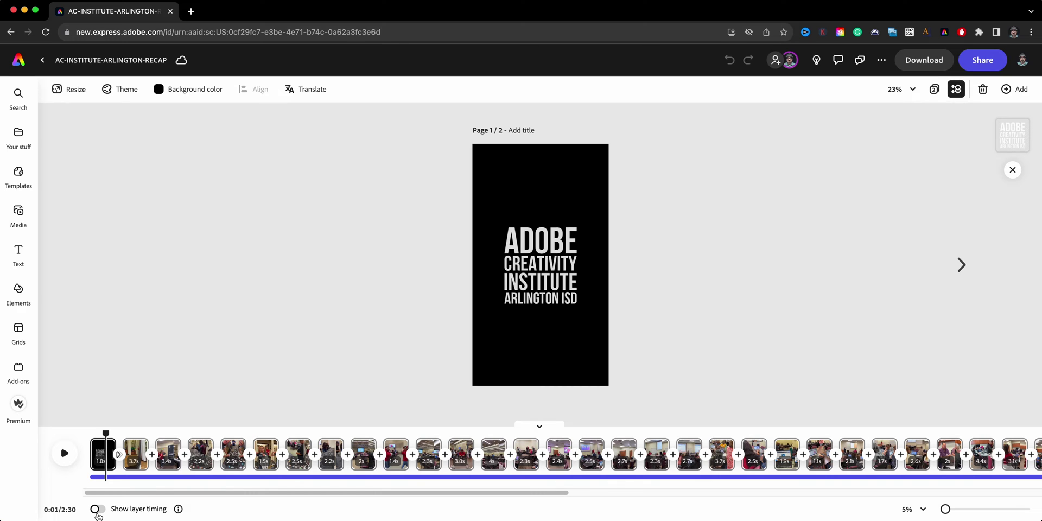
- Turn on layer timing and open the video settings for the waving-people greeting clip at 0:07
left_click(97, 512)
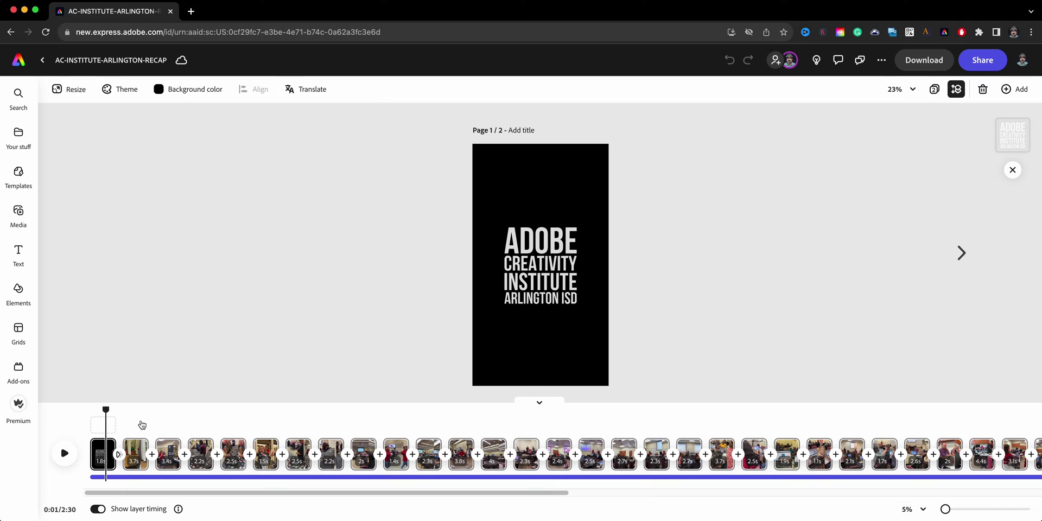
left_click(169, 421)
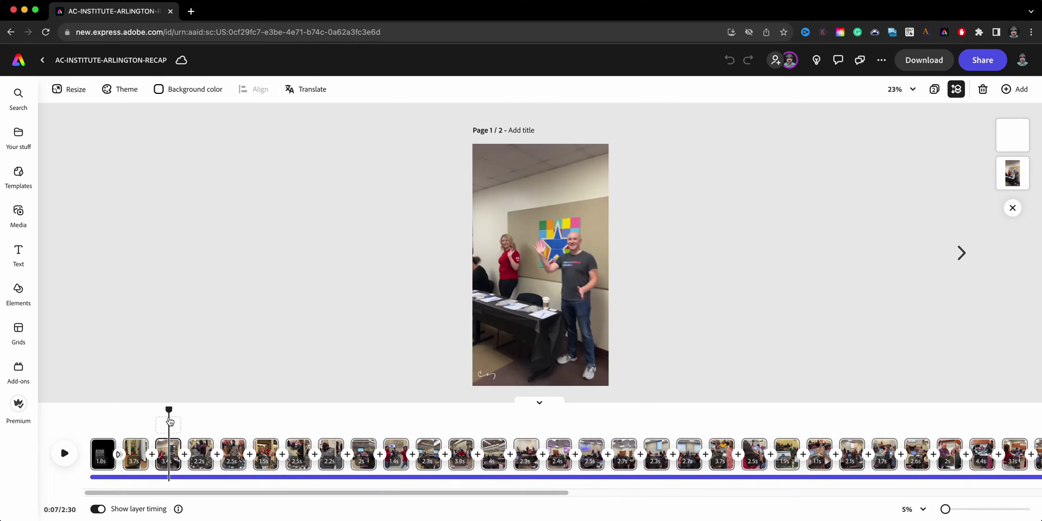
left_click(519, 357)
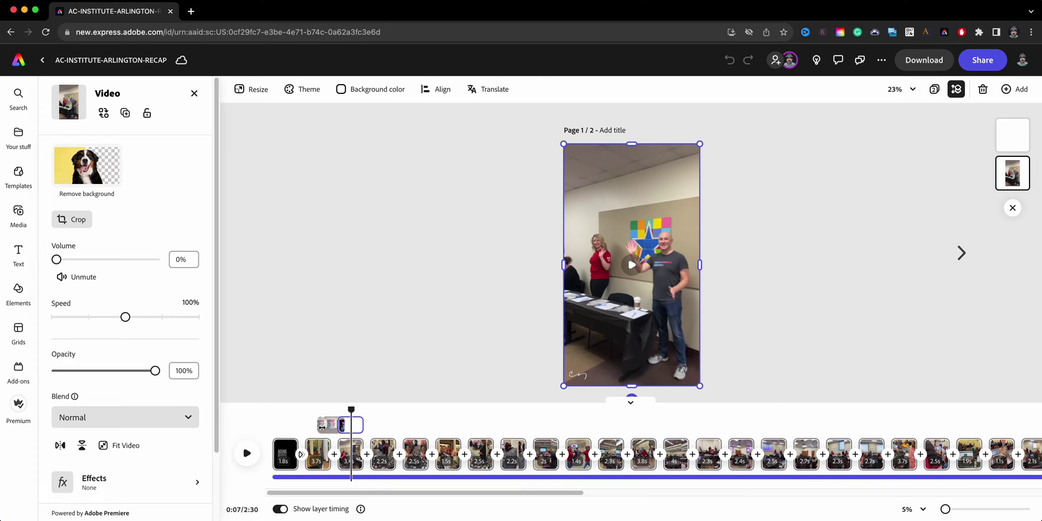
- Close the clip settings and zoom the timeline in so each clip becomes a wide strip
left_click(193, 93)
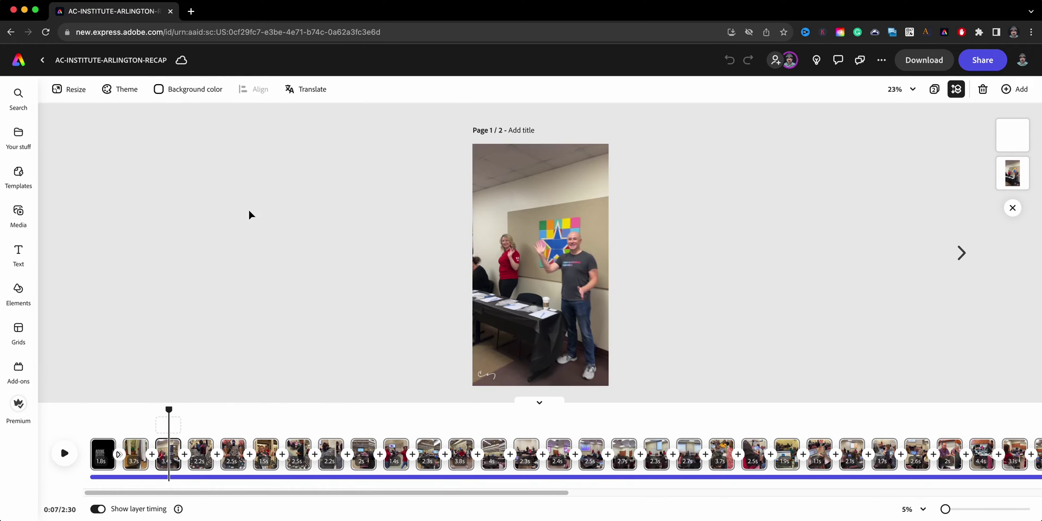
left_click(926, 511)
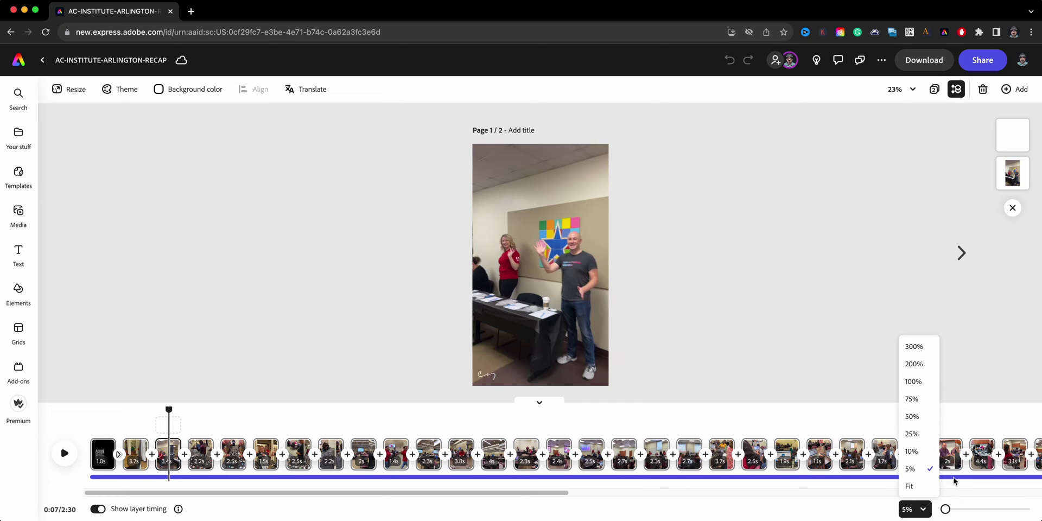
left_click_drag(947, 512, 997, 515)
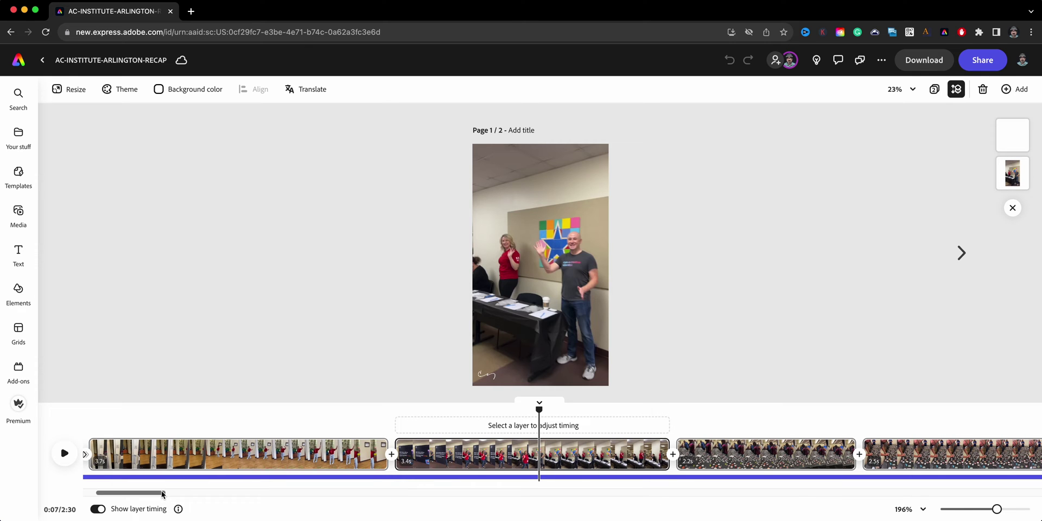
- Scroll the timeline to 0:42 and open the classroom projector clip's video settings
left_click_drag(161, 494, 398, 498)
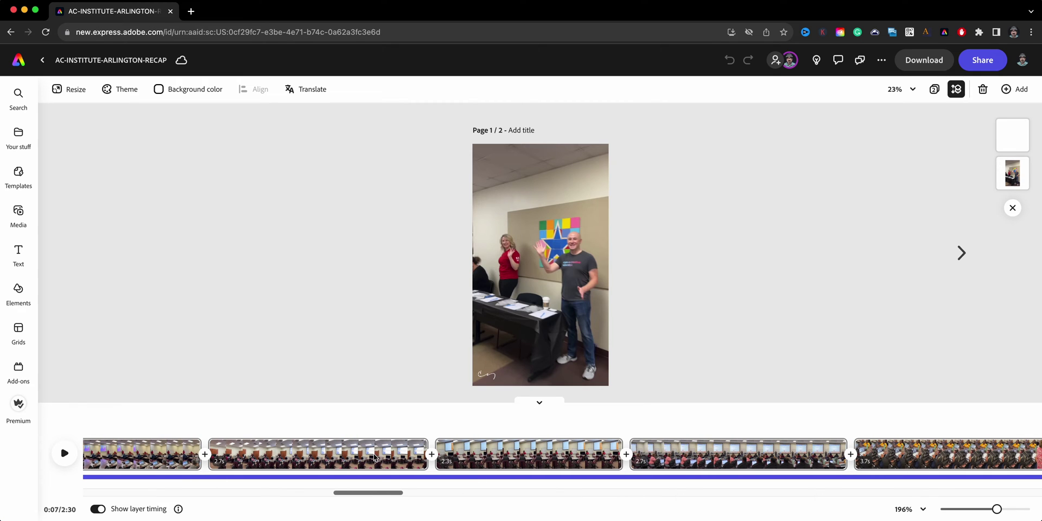
left_click(352, 413)
left_click(325, 424)
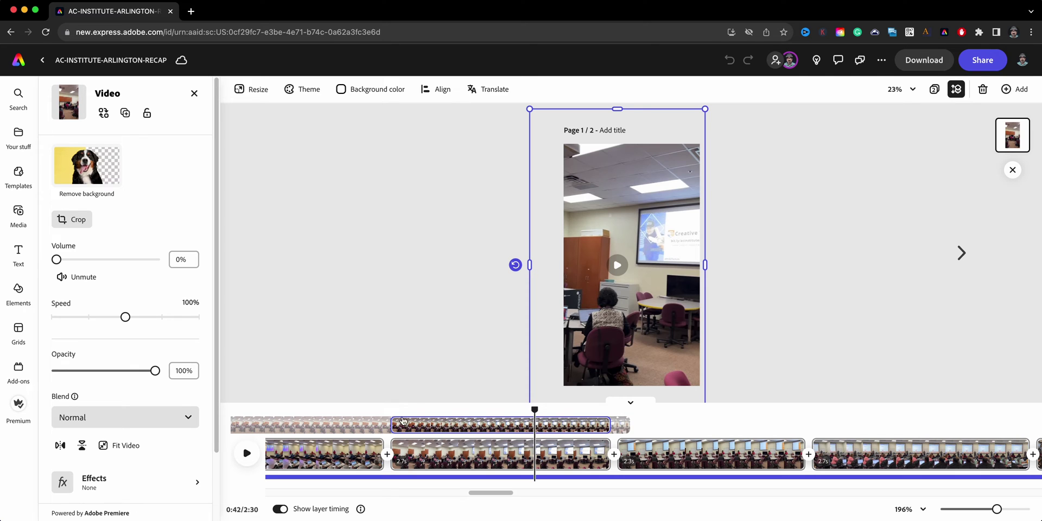
- Drag the classroom clip's start and end trim handles until it lasts about 3 seconds from 0:40
mouse_move(395, 424)
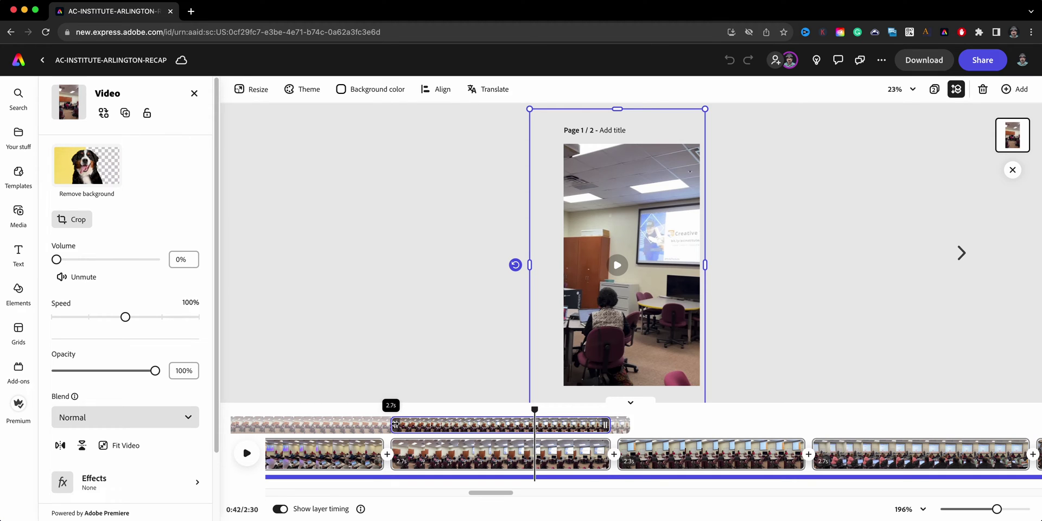
left_click_drag(392, 442, 279, 443)
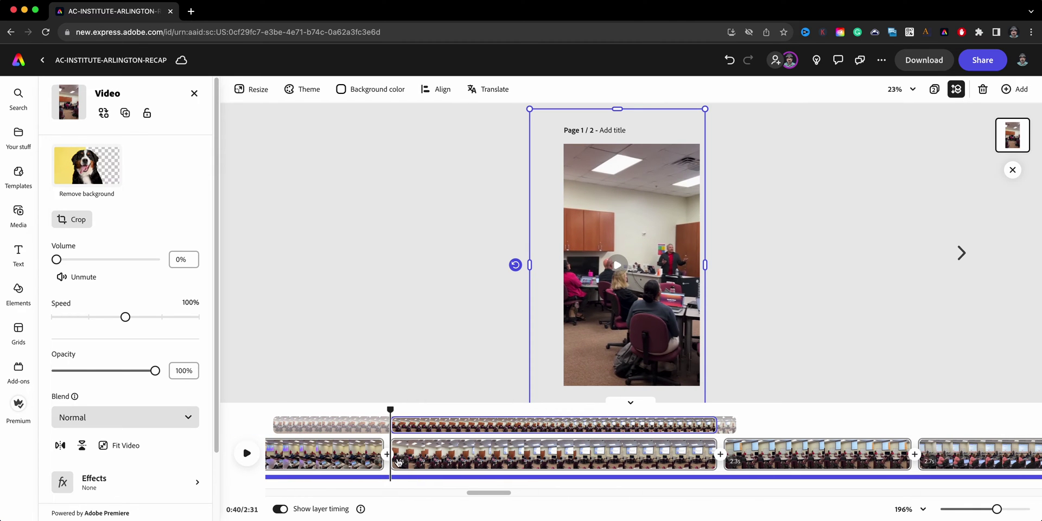
left_click_drag(391, 453, 277, 453)
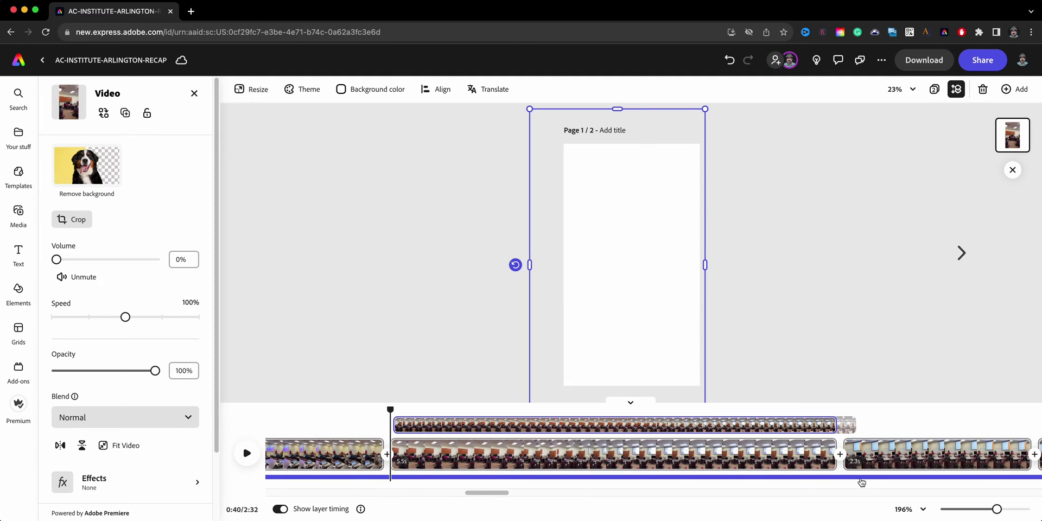
left_click_drag(840, 462, 852, 462)
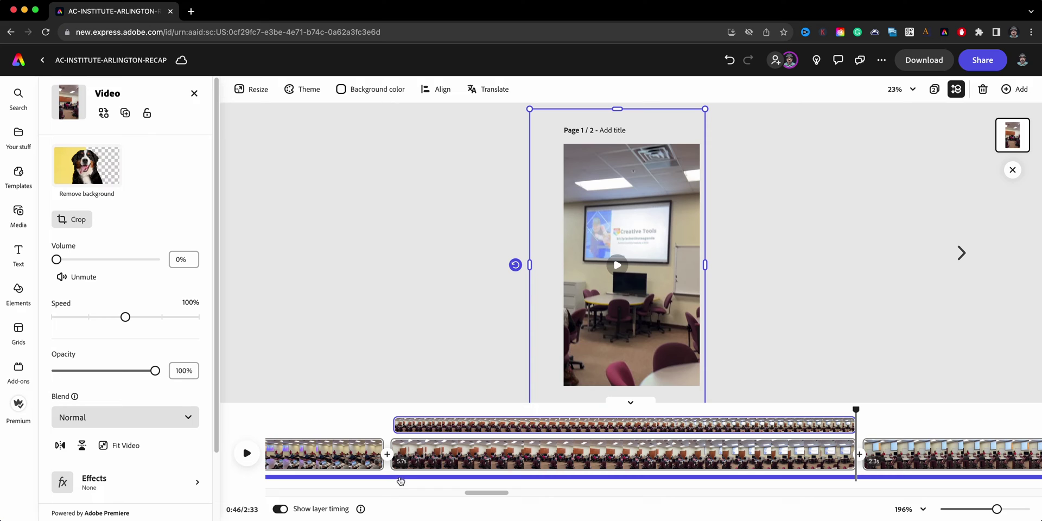
mouse_move(398, 458)
mouse_move(850, 453)
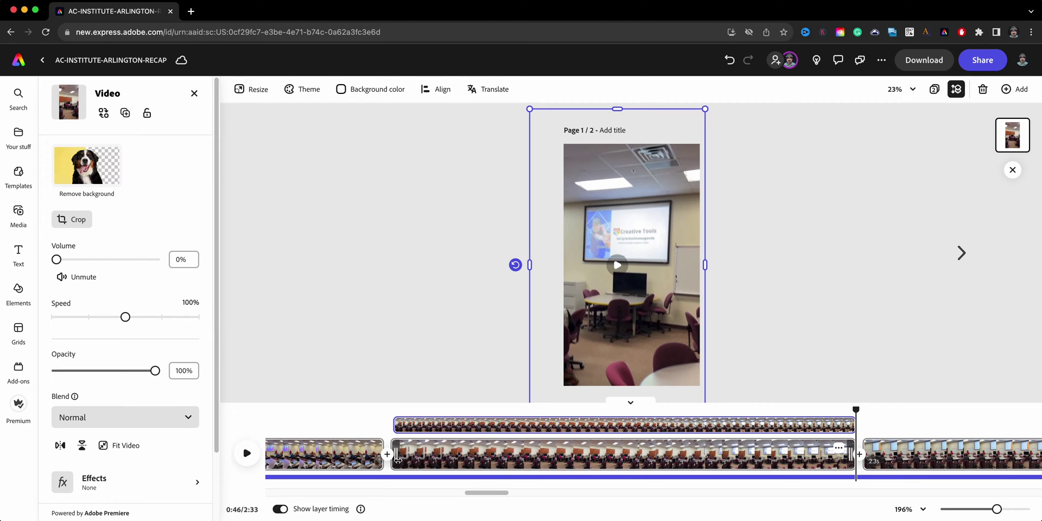
left_click_drag(399, 457, 595, 474)
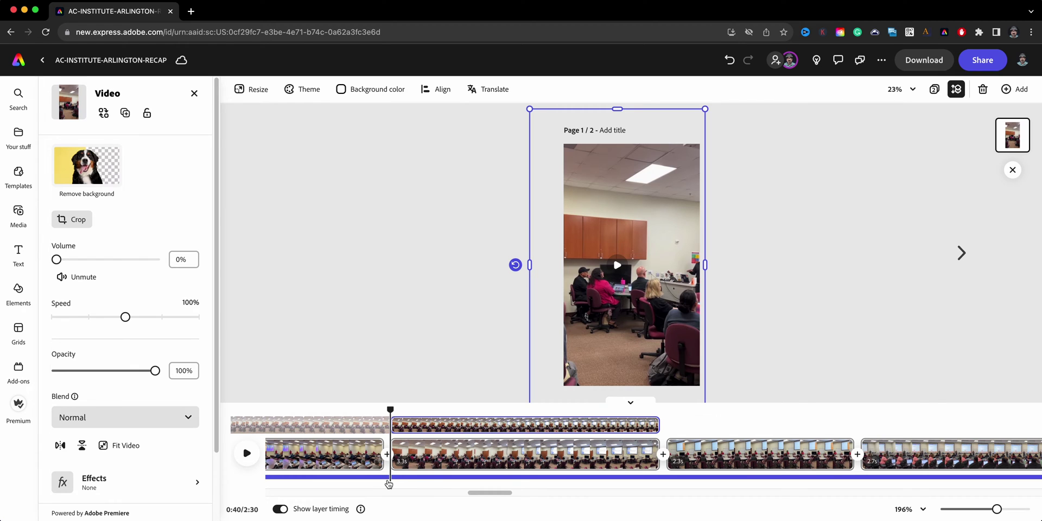
- Mute the blue background music track to 0% volume, then reselect the classroom video
left_click(433, 483)
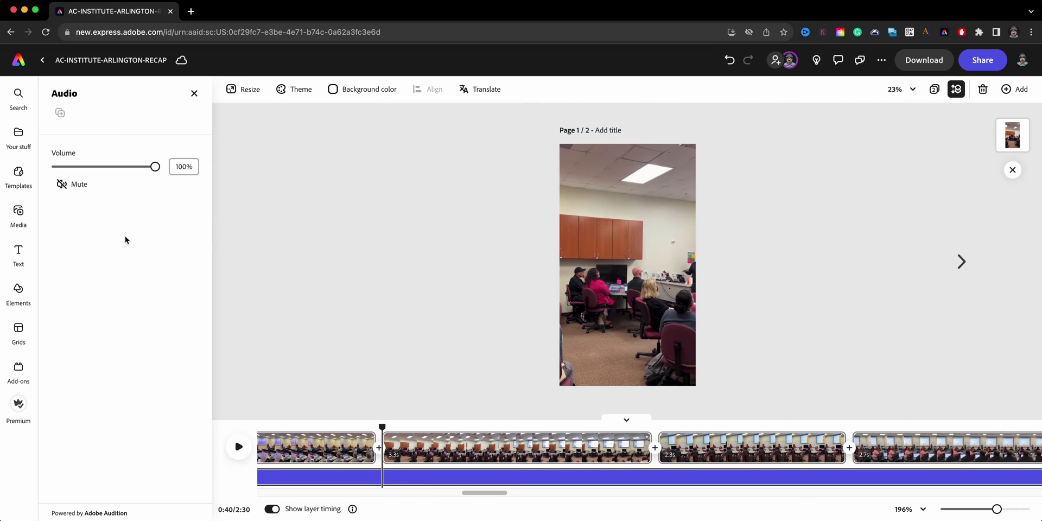
left_click(82, 189)
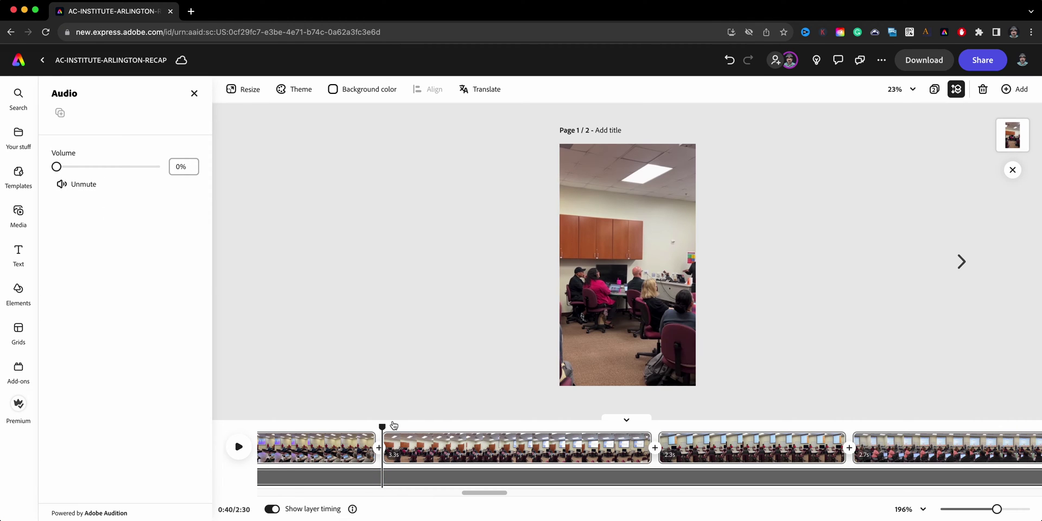
left_click(601, 349)
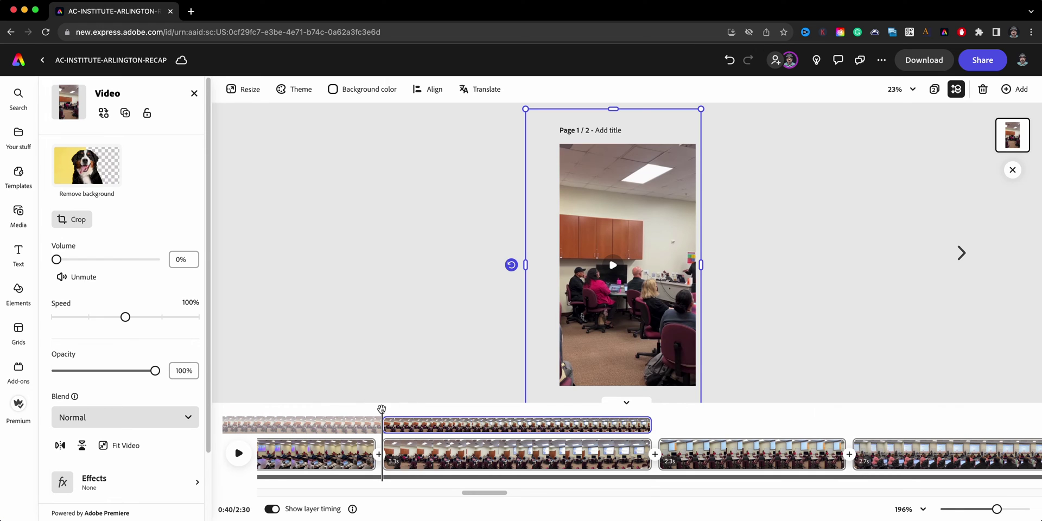
mouse_move(364, 409)
left_mouse_down()
mouse_move(353, 410)
mouse_move(365, 411)
left_mouse_up()
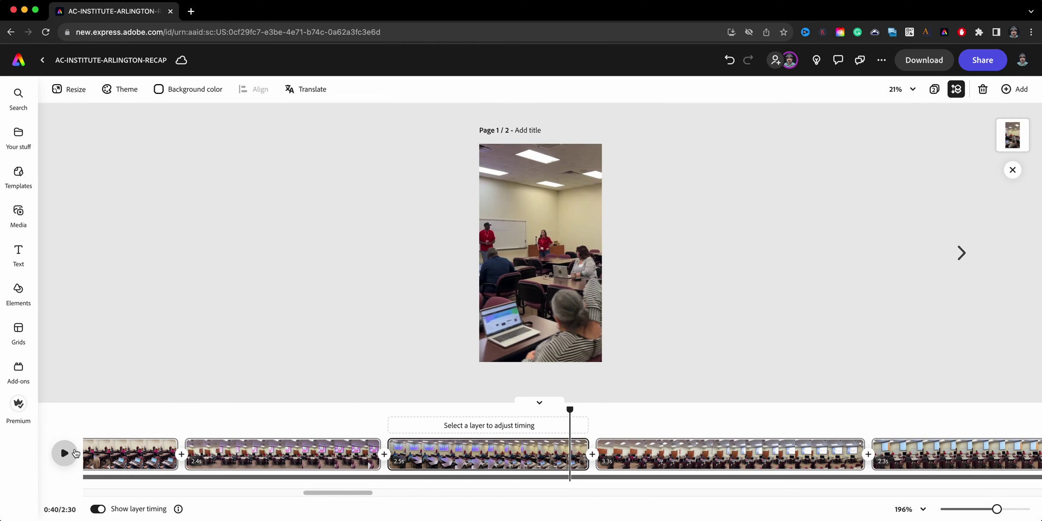
left_click(76, 453)
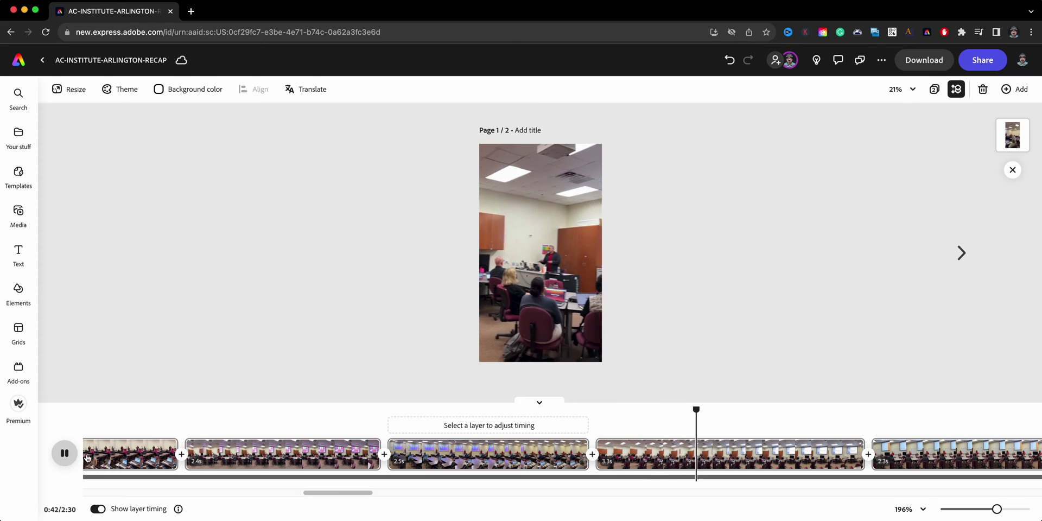
left_click(64, 453)
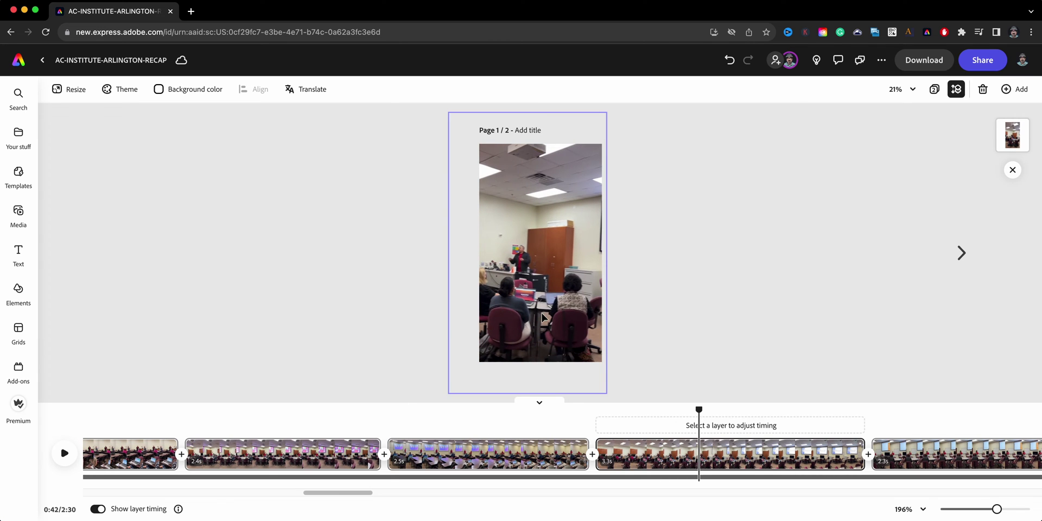
left_click_drag(700, 410, 626, 404)
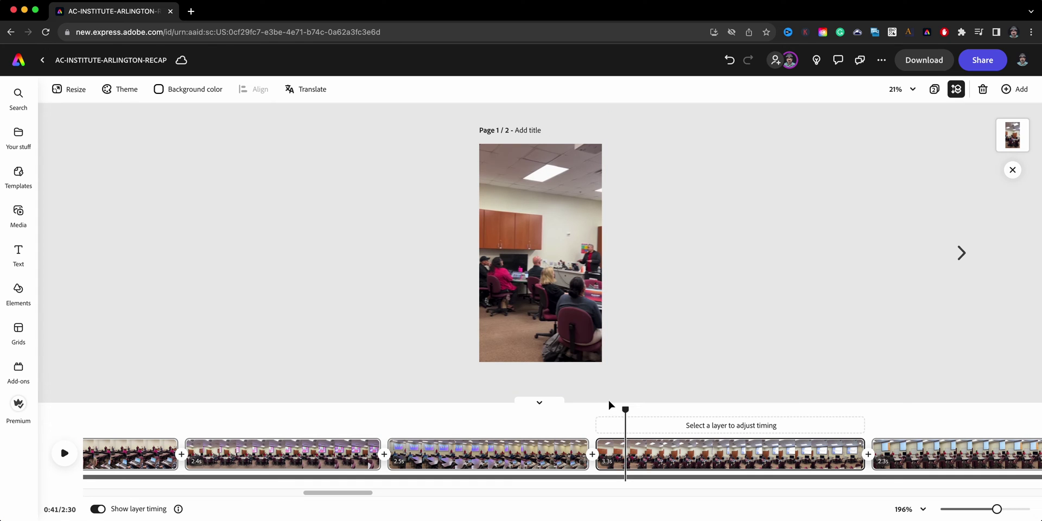
left_click_drag(627, 408, 696, 429)
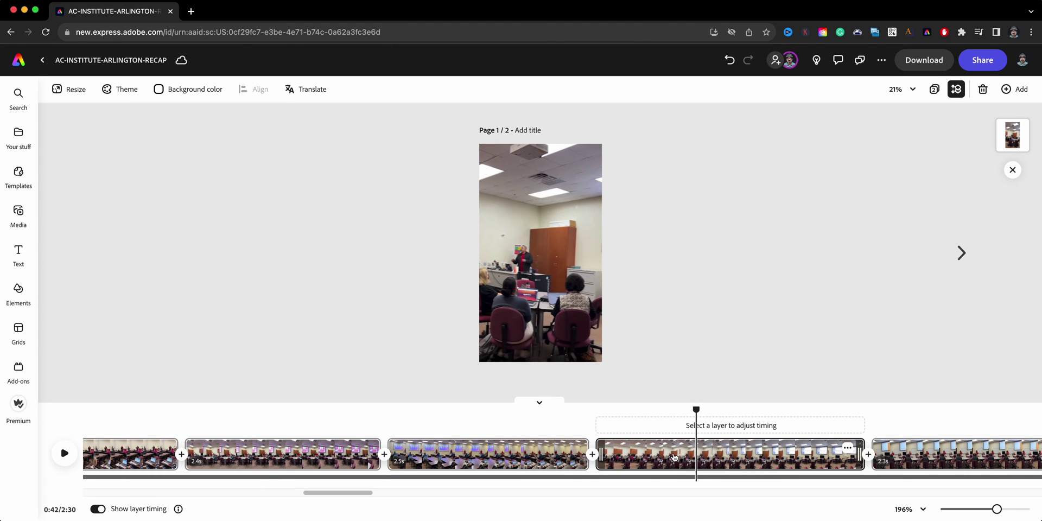
- Slip the classroom clip's footage within its 3.3-second slot and scrub back to check the opening
left_click(592, 279)
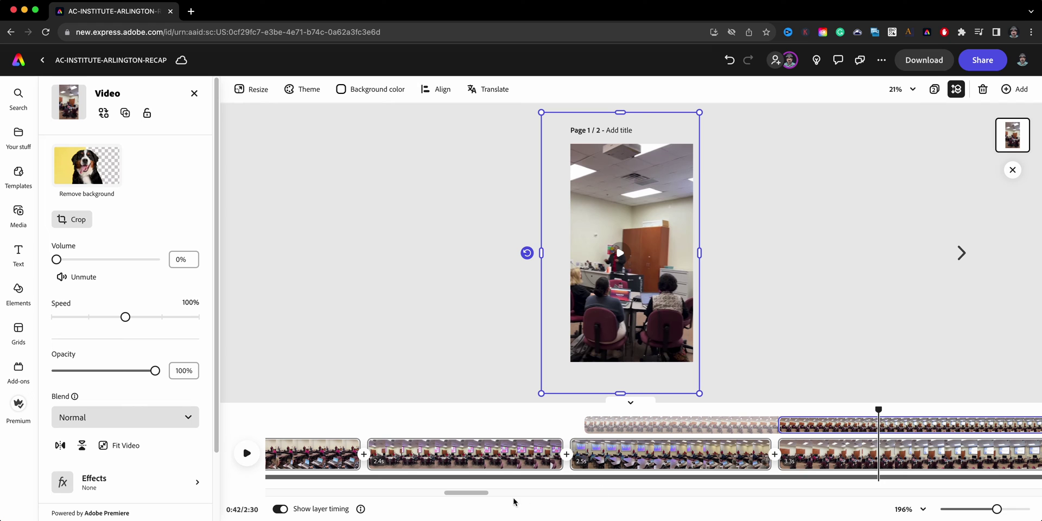
left_click_drag(478, 498, 499, 503)
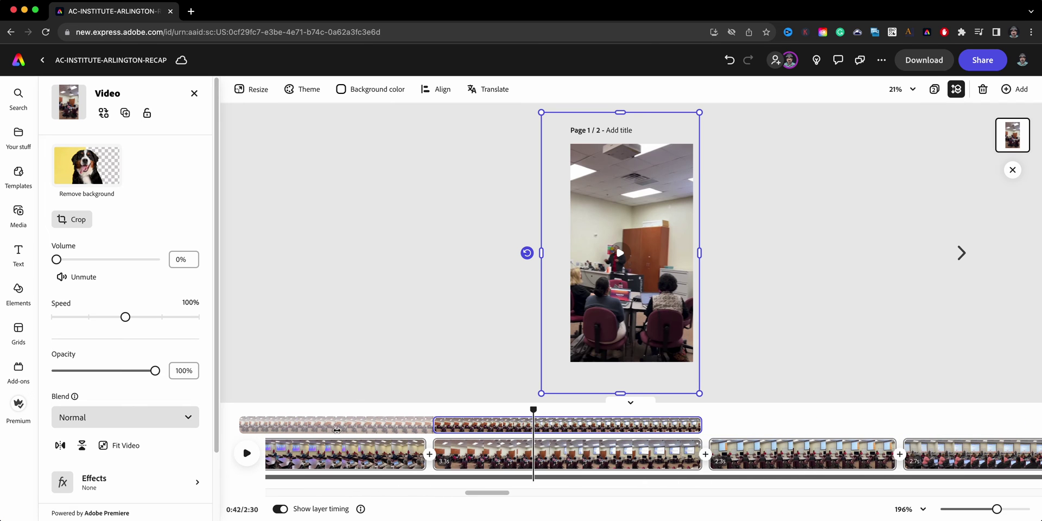
left_click_drag(336, 430, 446, 429)
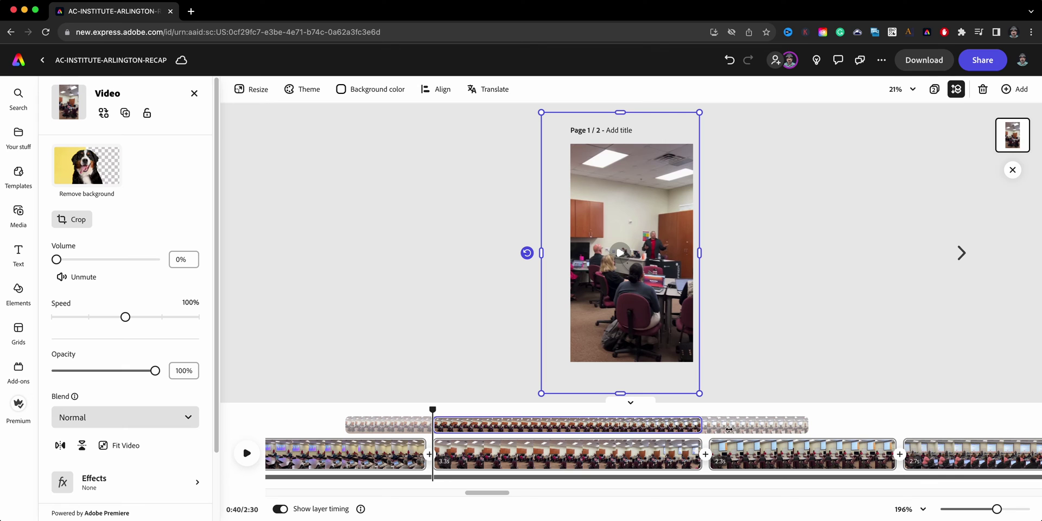
mouse_move(433, 409)
left_mouse_down()
mouse_move(371, 409)
mouse_move(447, 411)
mouse_move(394, 411)
mouse_move(446, 412)
mouse_move(412, 426)
mouse_move(423, 422)
left_mouse_up()
left_click(422, 425)
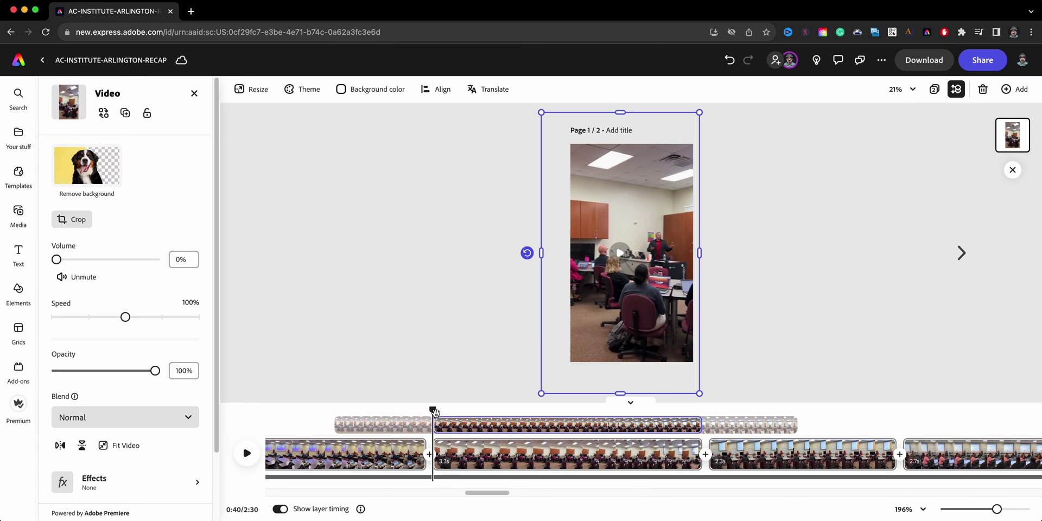
- Play back the recap, then reselect the 3.3-second classroom clip and its video settings
left_click(231, 462)
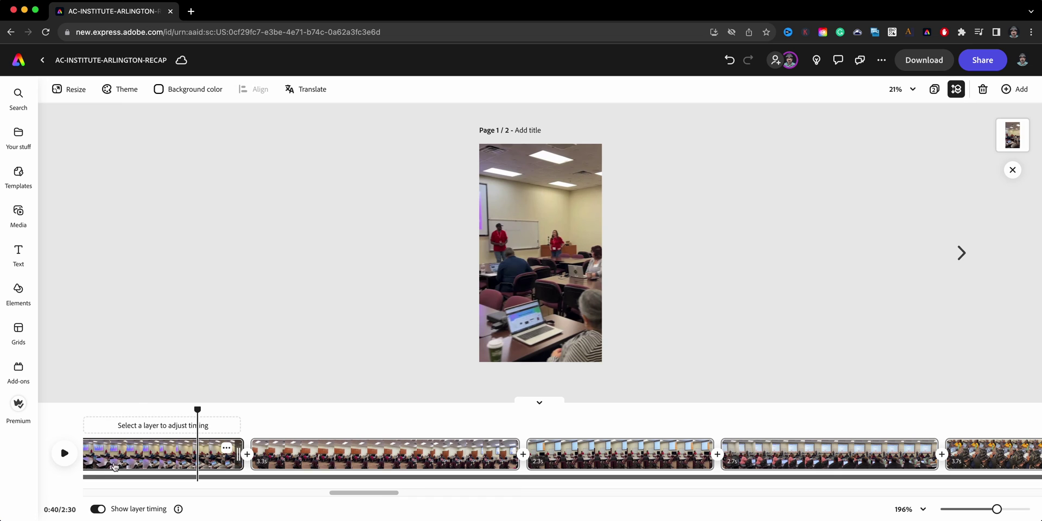
left_click(70, 461)
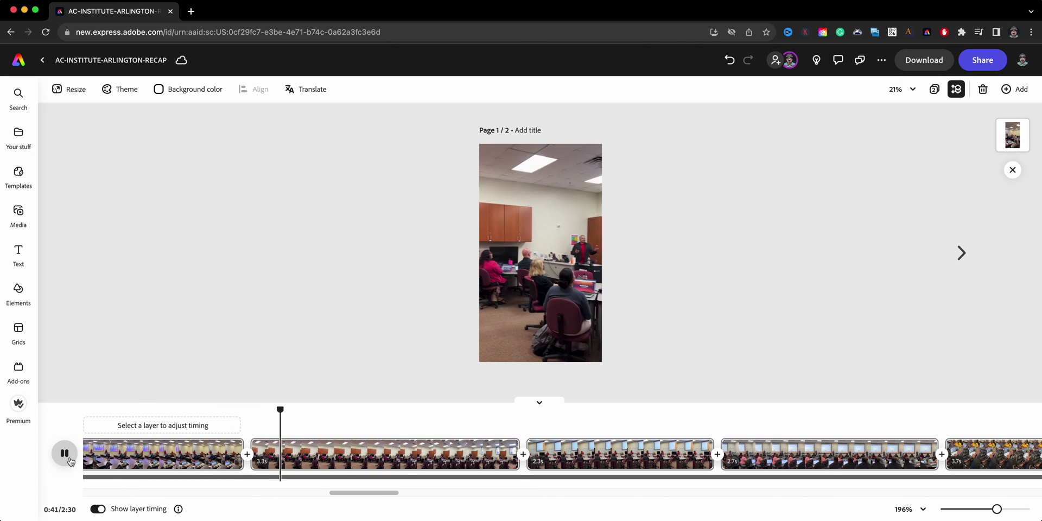
left_click(362, 464)
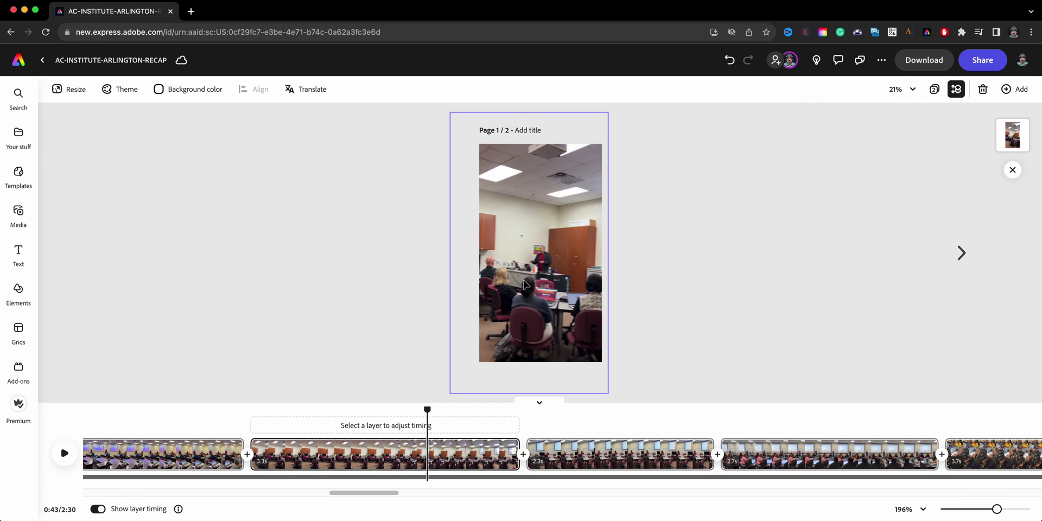
left_click(524, 321)
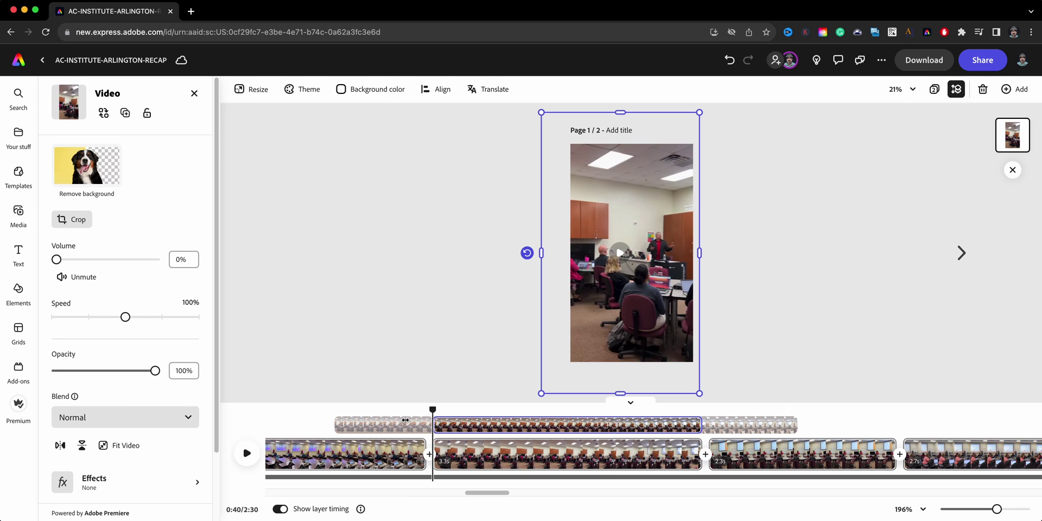
- Slip the clip's footage left and right, scrubbing to about 0:41 to check its new start
left_click_drag(404, 422, 510, 425)
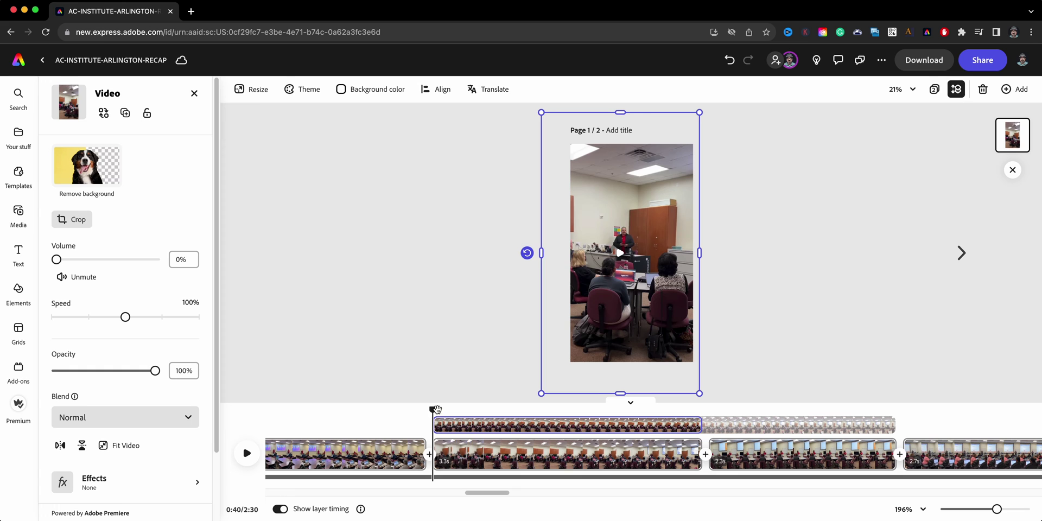
left_click_drag(433, 410, 668, 411)
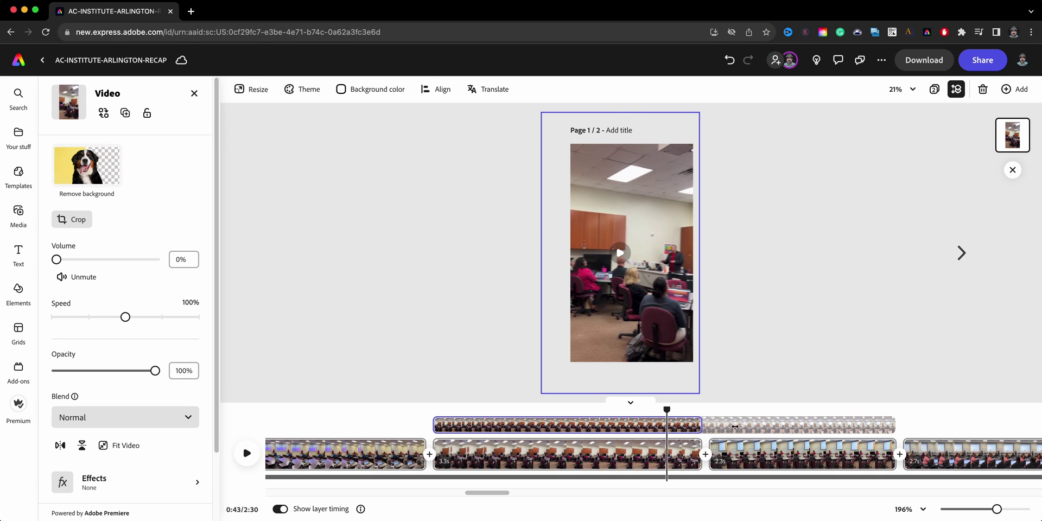
left_click_drag(734, 427, 550, 415)
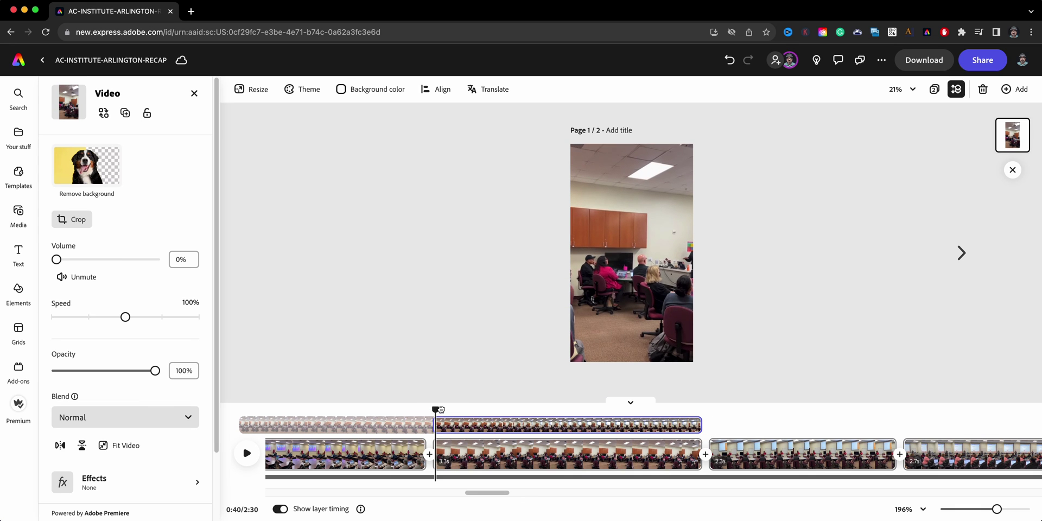
left_click_drag(441, 410, 537, 411)
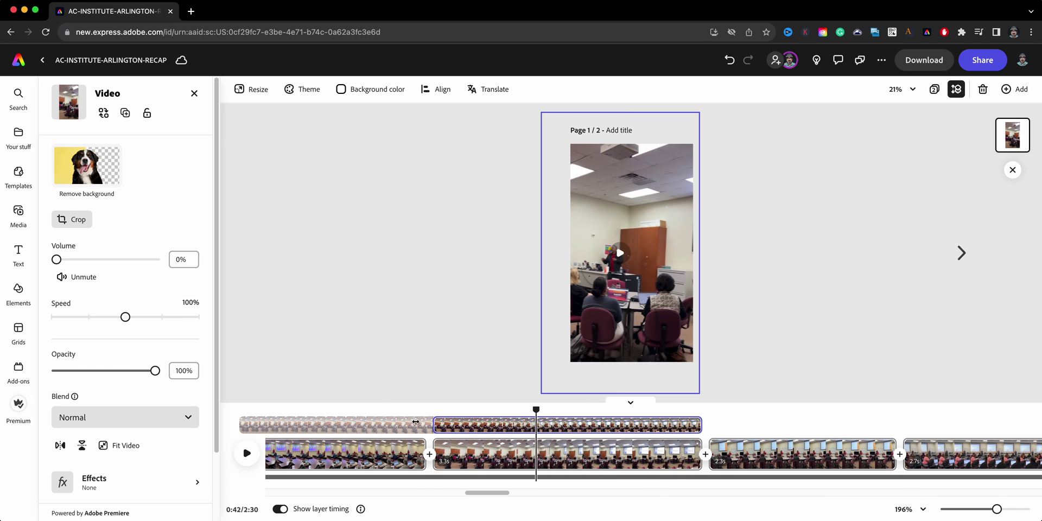
left_click_drag(412, 426, 439, 430)
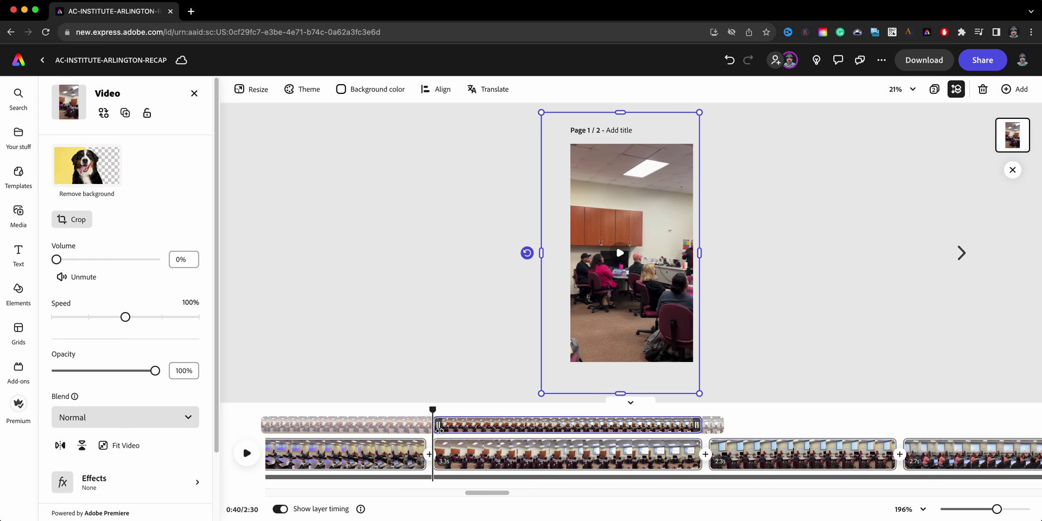
mouse_move(439, 453)
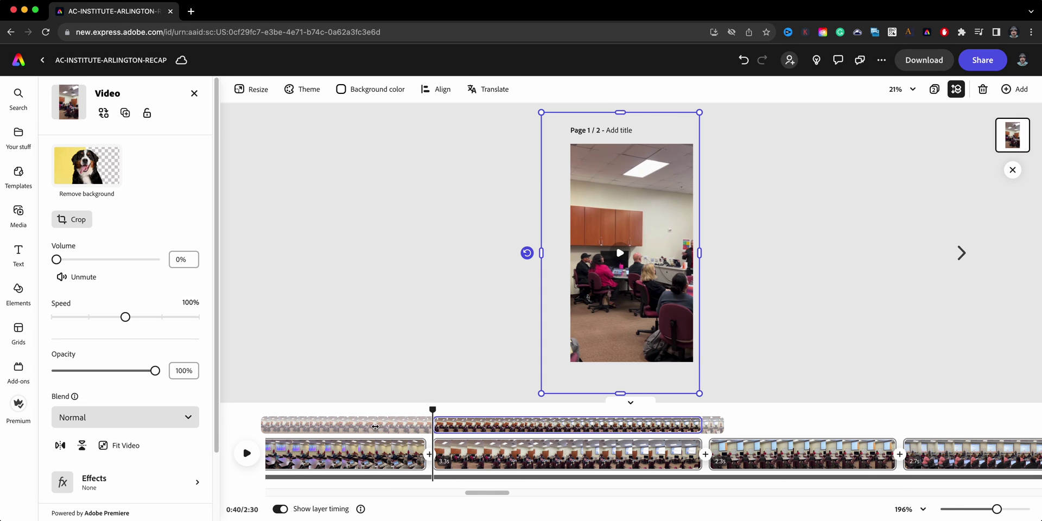
left_click_drag(375, 427, 400, 435)
- Move the playhead ahead to about 1:03 in the recap
left_click_drag(438, 408, 651, 409)
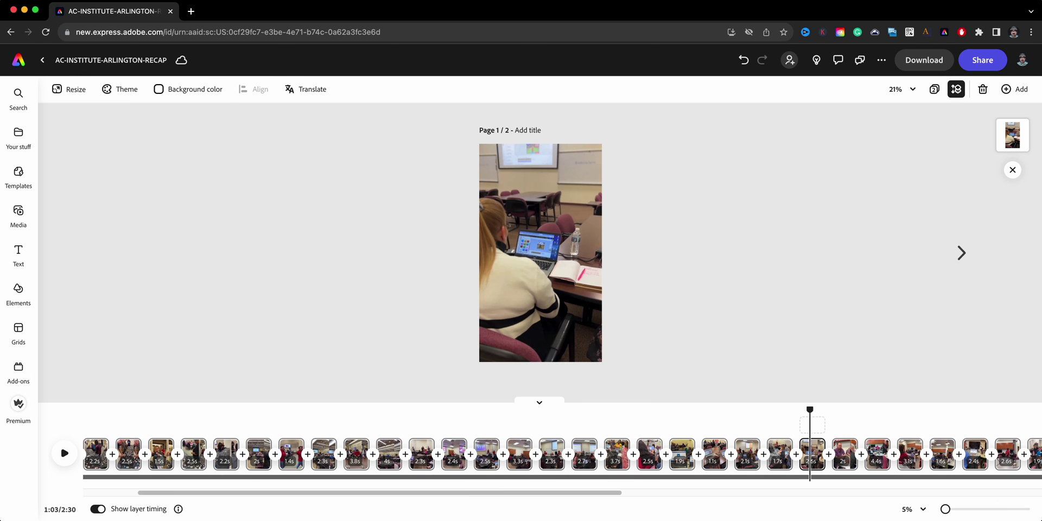